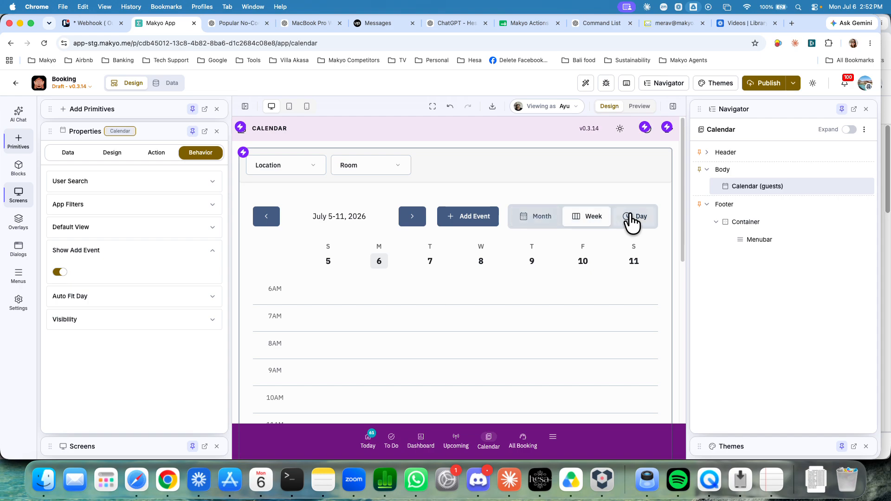
- Switch the calendar to the Day view and look through the bookings of July 6, 2026
left_click(632, 217)
scroll(495, 258, "down", 10)
scroll(503, 251, "up", 5)
scroll(504, 250, "up", 5)
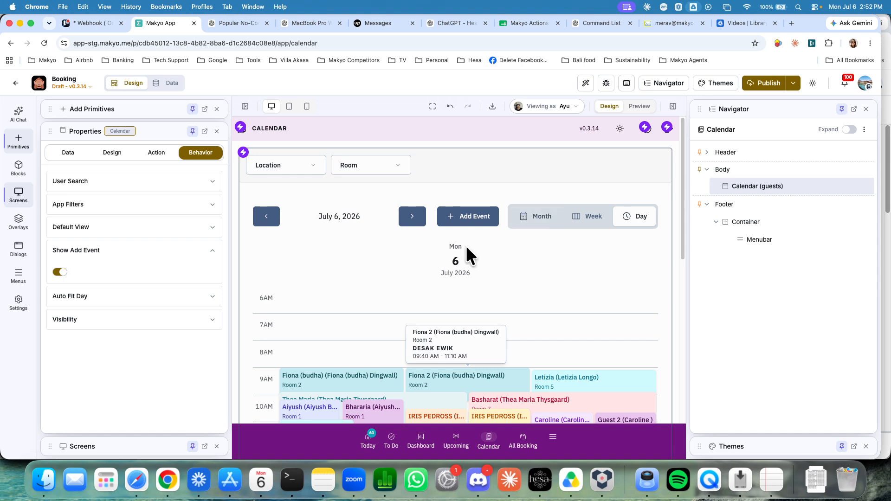
scroll(542, 232, "down", 2)
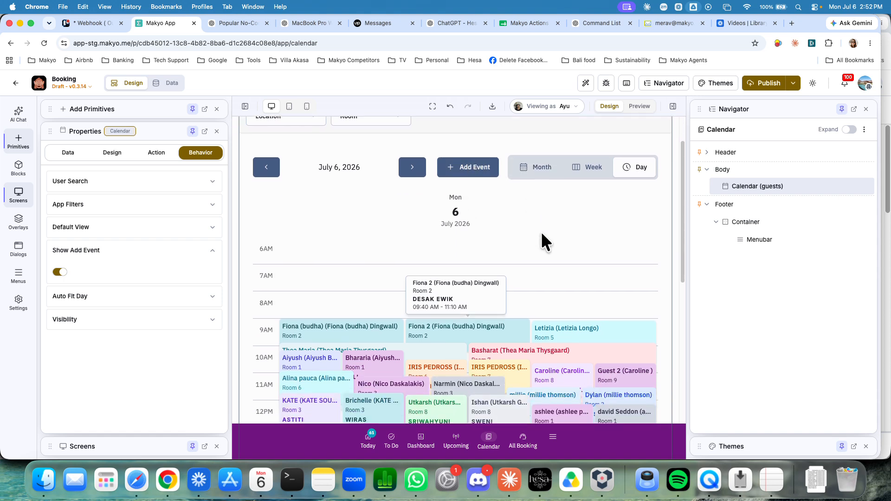
scroll(544, 242, "down", 3)
scroll(495, 250, "down", 4)
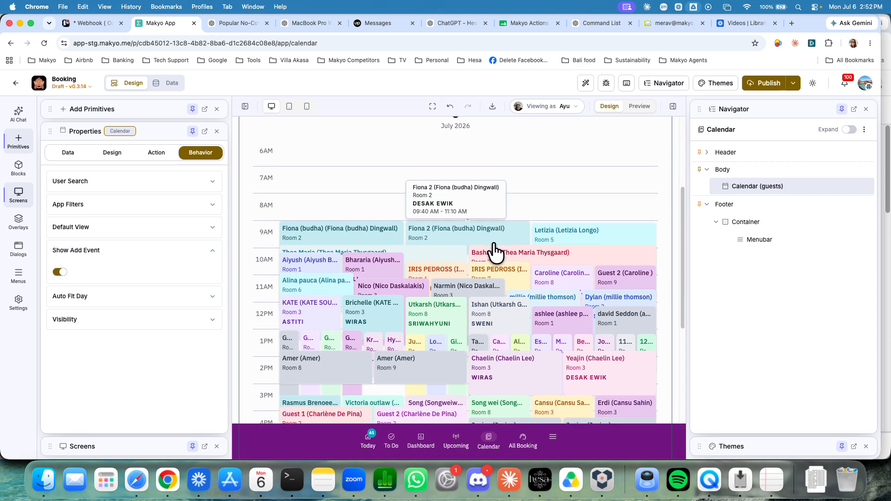
scroll(510, 237, "up", 3)
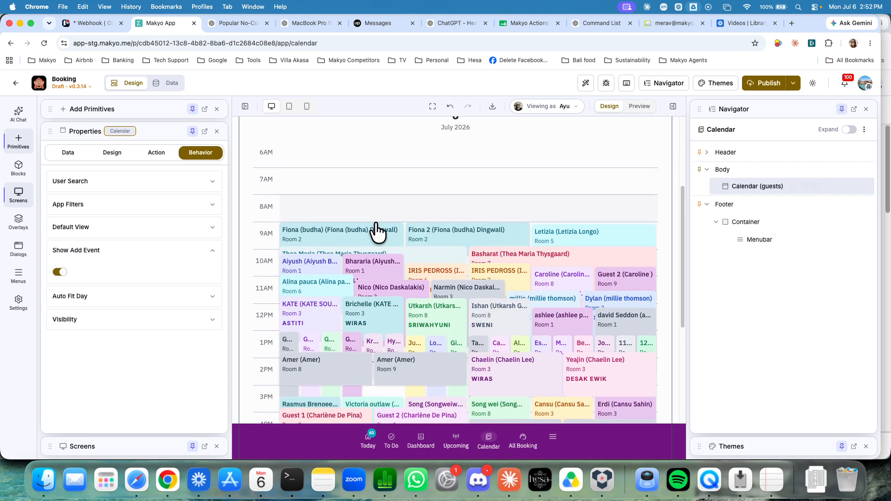
- Show the calendar's data settings and compare the field mappings with the bookings in the day view
left_click(64, 154)
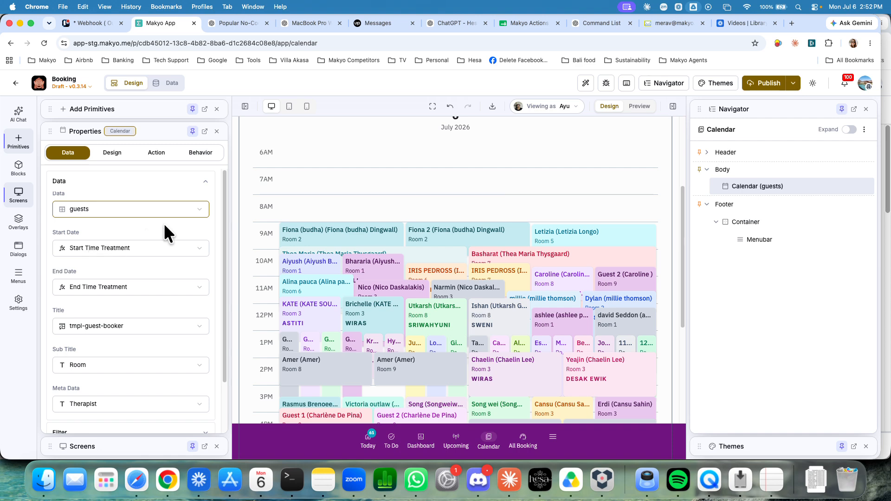
scroll(320, 232, "down", 5)
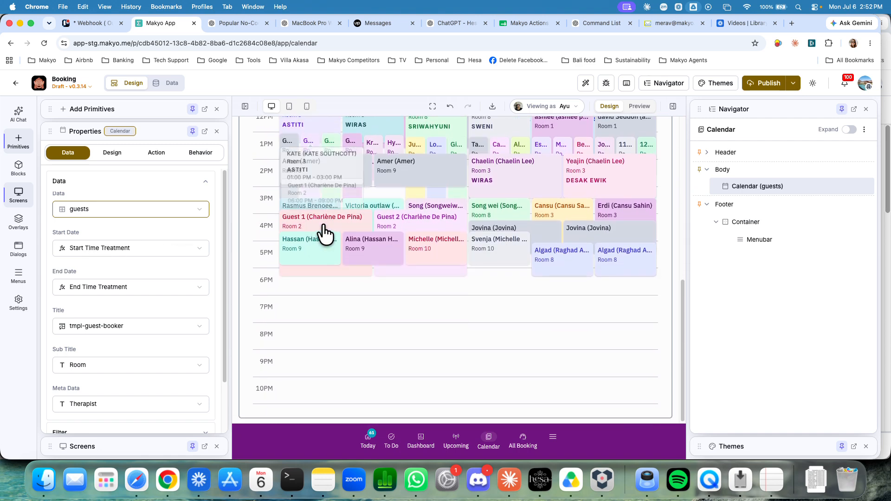
scroll(417, 279, "up", 4)
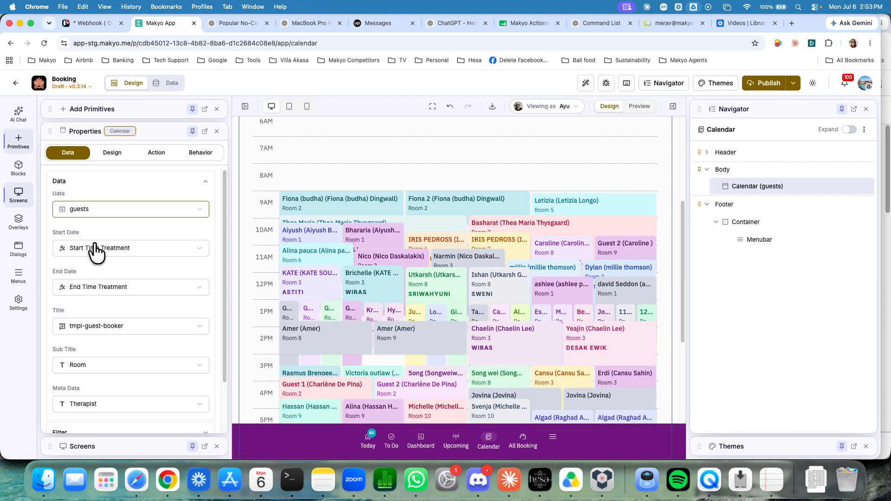
- Open the app's guests data table and bring the Start Time Treatment, Total Minutes and End Time Treatment columns into view
left_click(161, 86)
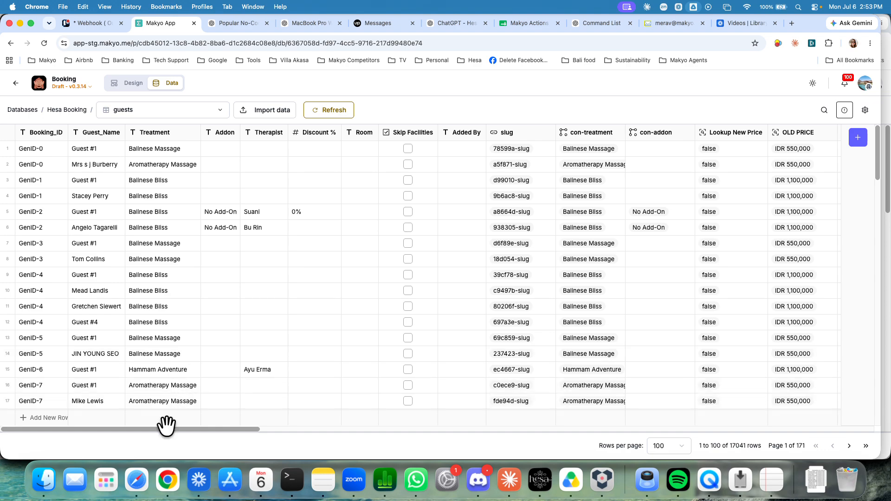
left_click_drag(167, 427, 686, 427)
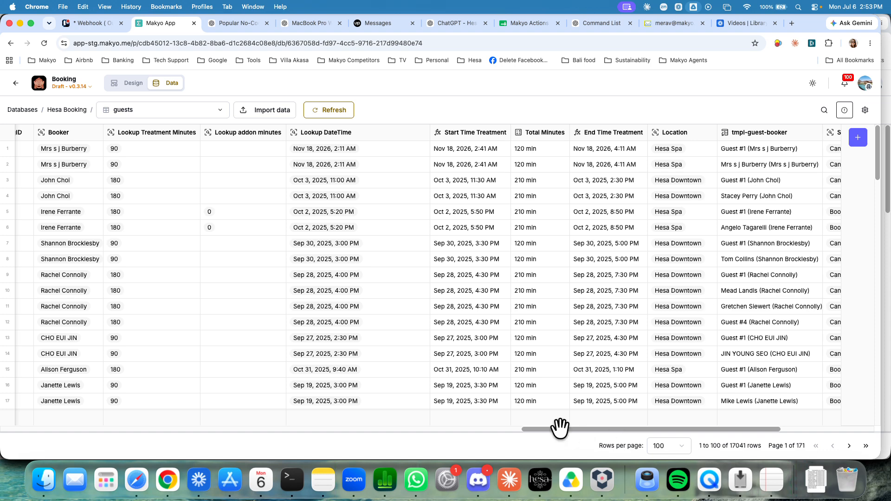
left_click_drag(561, 427, 589, 427)
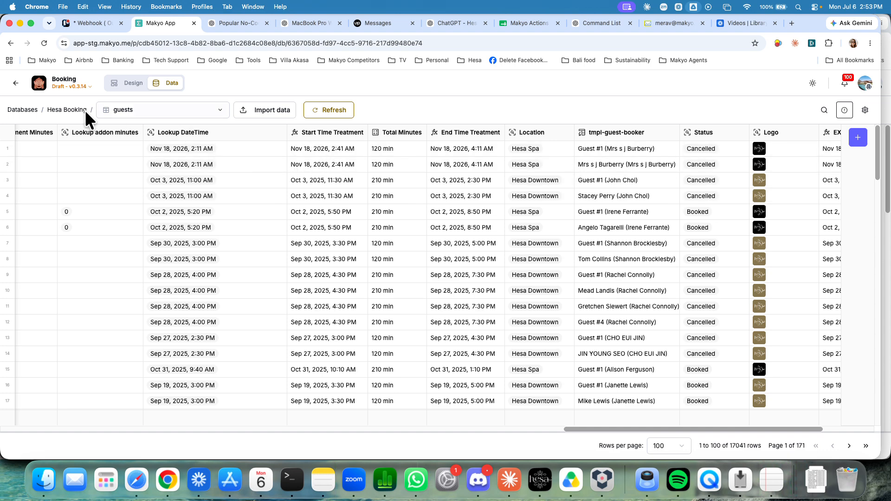
left_click(34, 93)
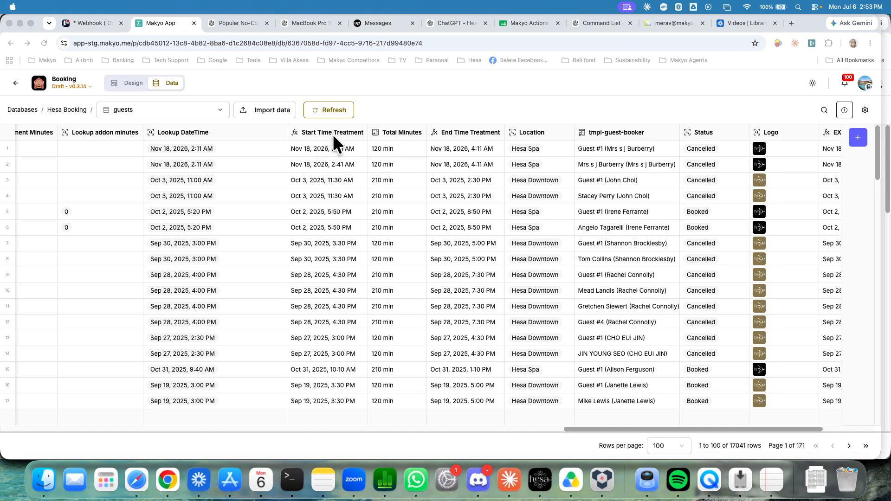
- Open the Start Time Treatment column for editing and examine its TIMESHIFT function
left_click(361, 130)
left_click(362, 133)
left_click(401, 136)
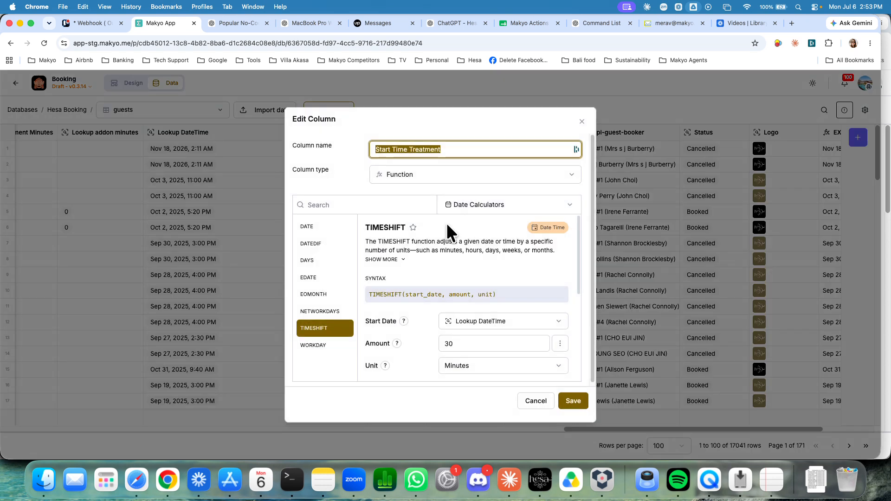
left_click_drag(365, 227, 401, 227)
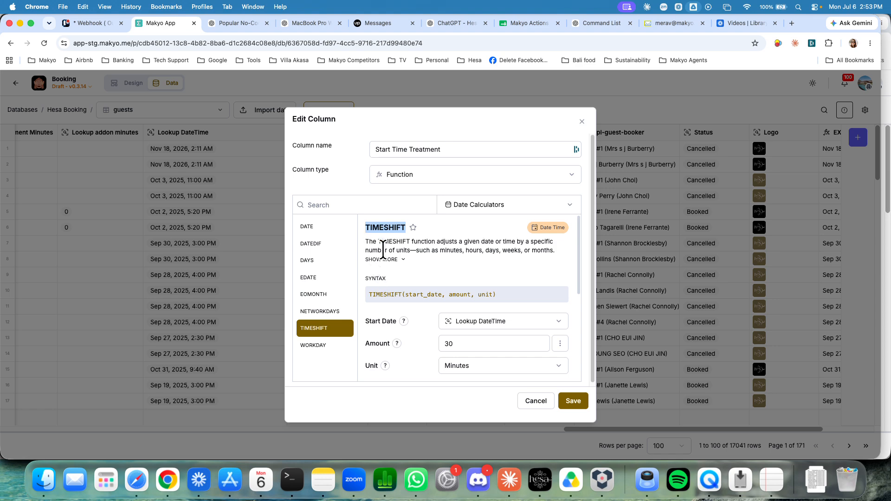
- Examine the start date, amount and unit options of the Start Time Treatment function, and close its settings without saving
scroll(432, 284, "down", 3)
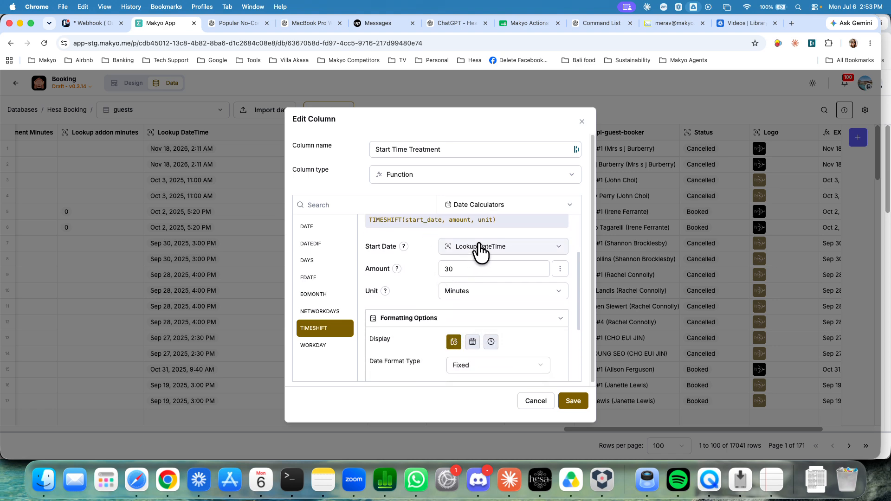
left_click_drag(443, 269, 459, 267)
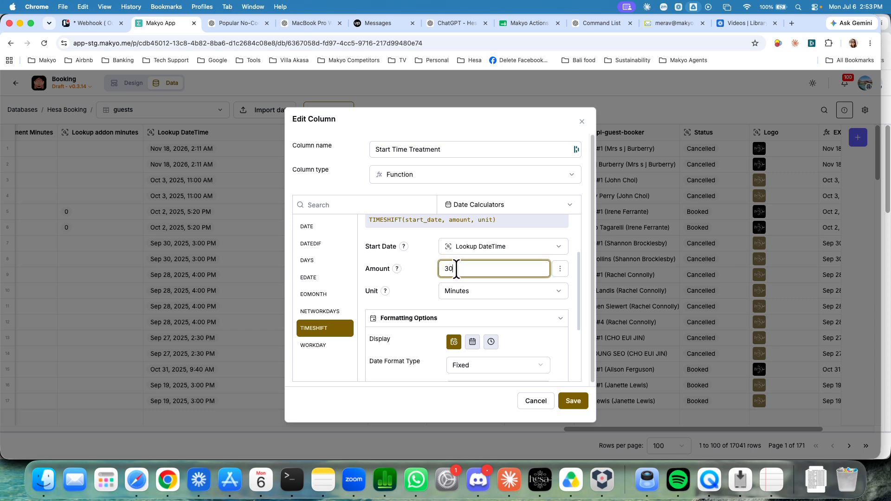
left_click(477, 294)
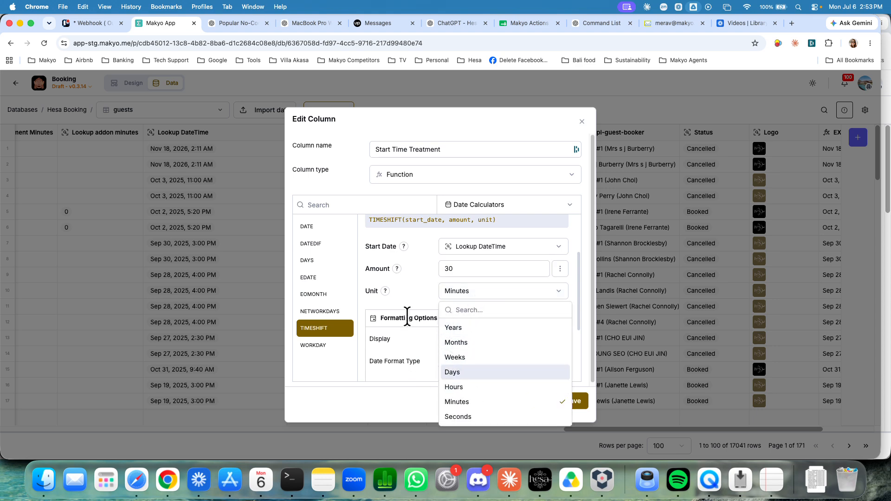
left_click(405, 285)
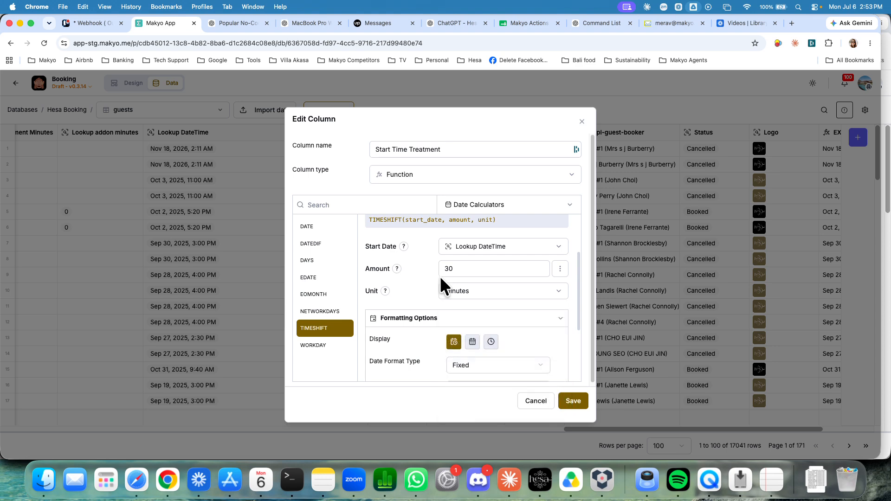
double_click(455, 269)
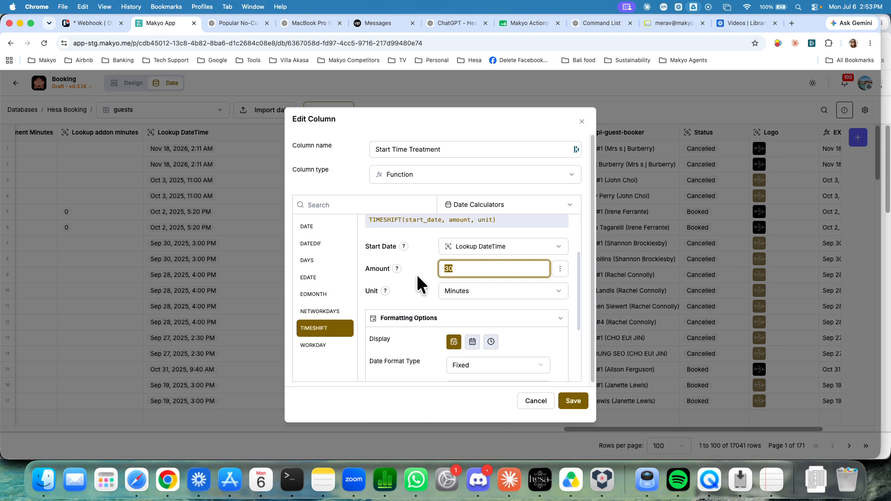
left_click(446, 268)
scroll(415, 286, "up", 2)
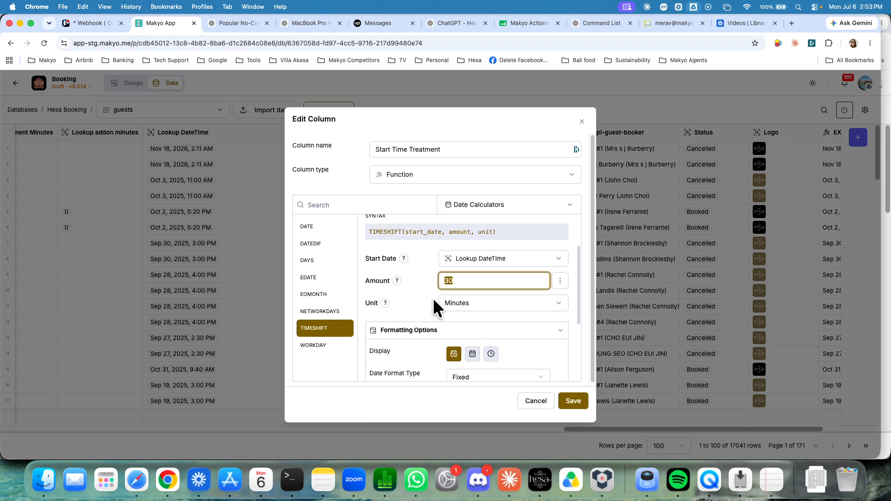
left_click(446, 280)
left_click(581, 122)
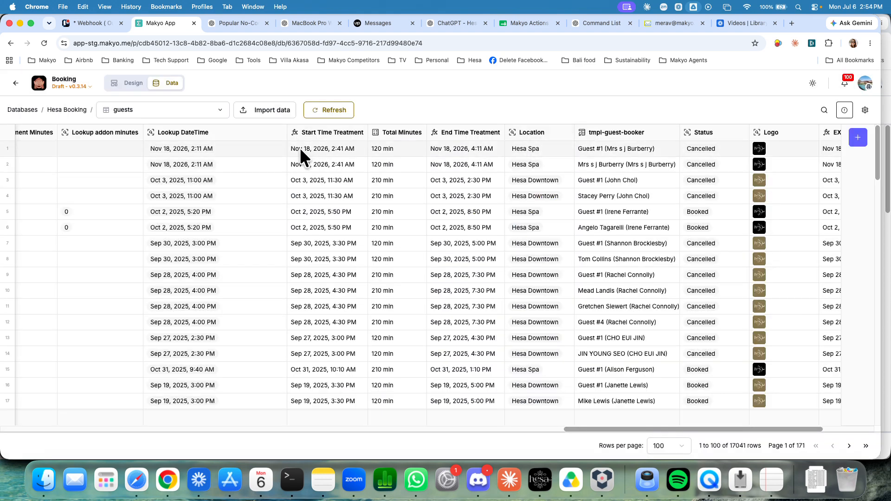
- Compare the first row's Lookup DateTime with its Start Time Treatment, and widen the Start Time Treatment column
left_click(196, 147)
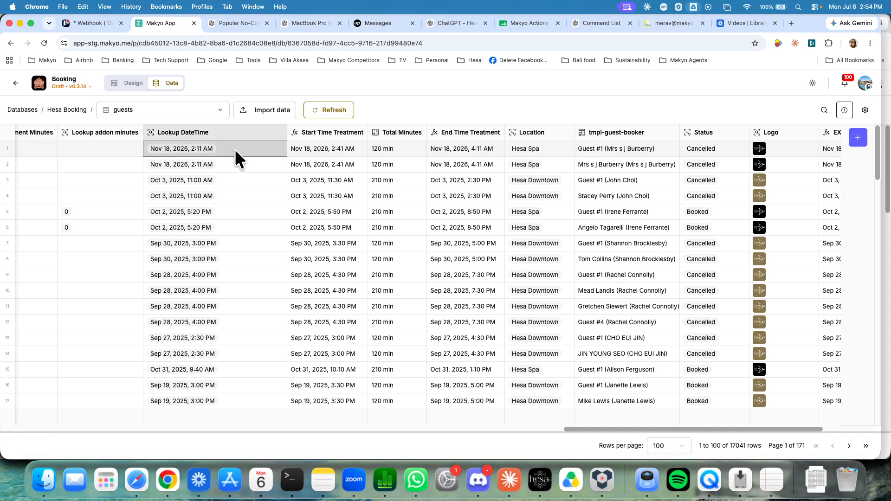
left_click(328, 148)
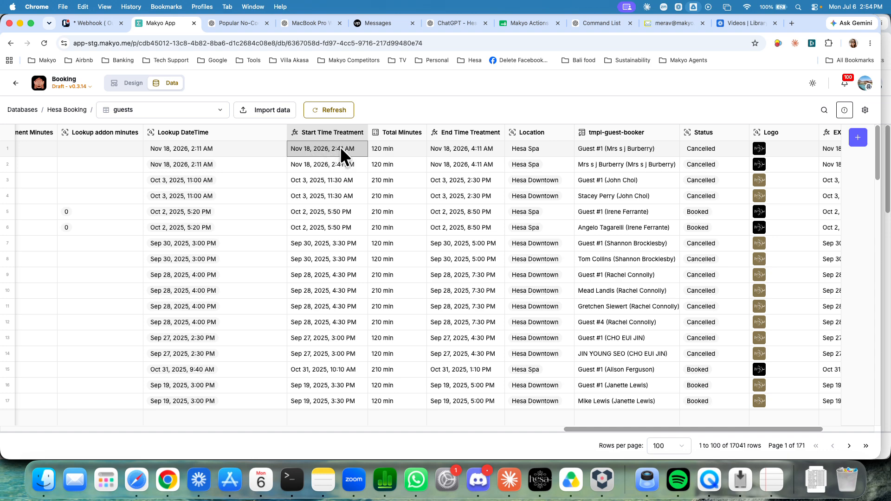
left_click(319, 135)
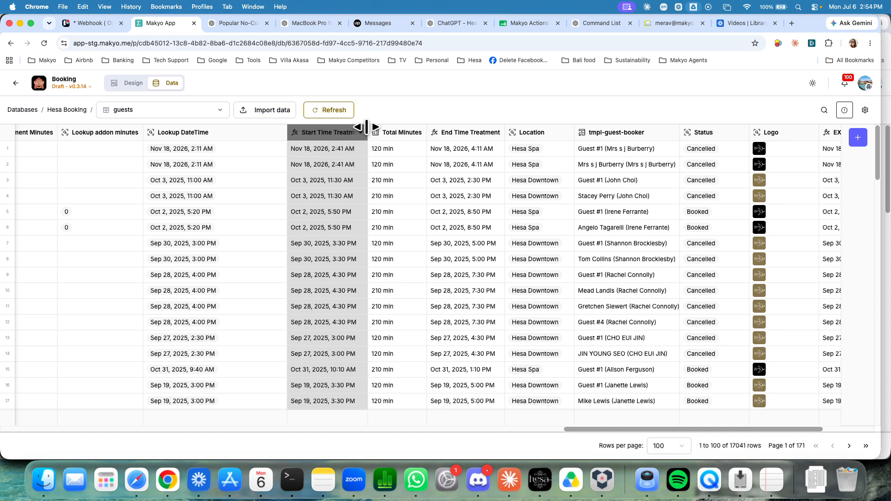
left_click_drag(366, 127, 392, 127)
- Open the Total Minutes column for editing, examine its math formula and replacements, and close the settings without saving
left_click(436, 135)
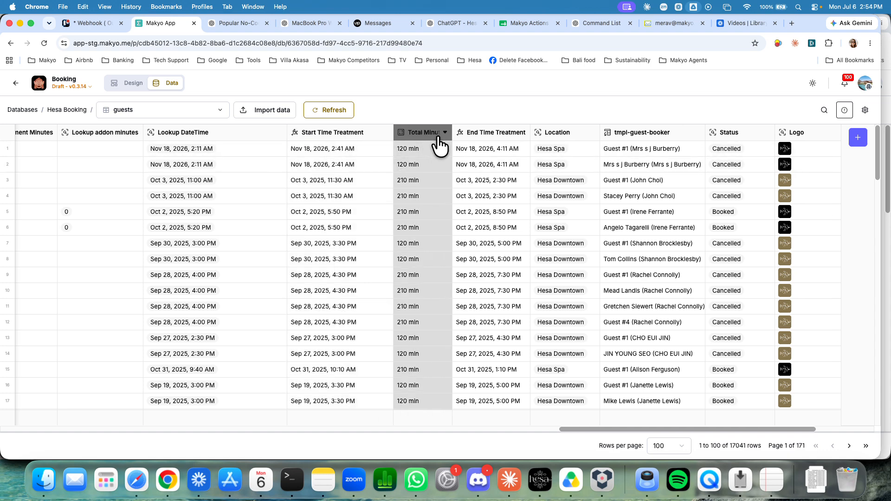
left_click(445, 133)
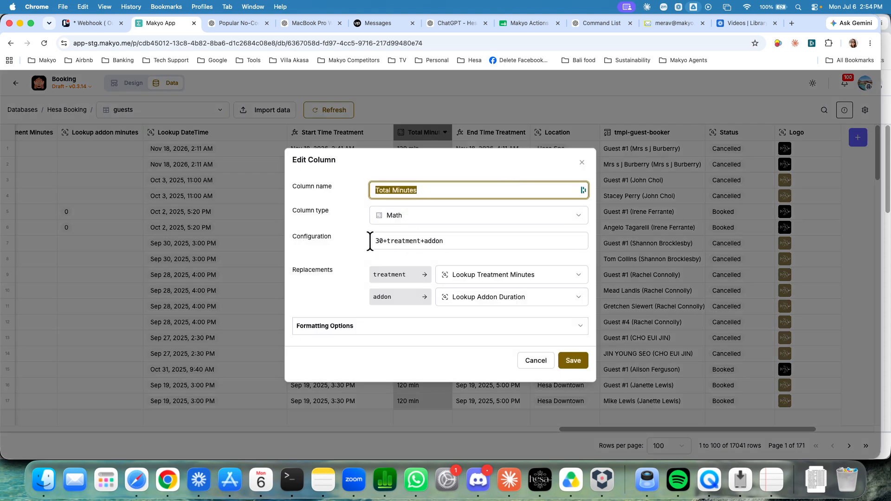
left_click_drag(371, 241, 458, 239)
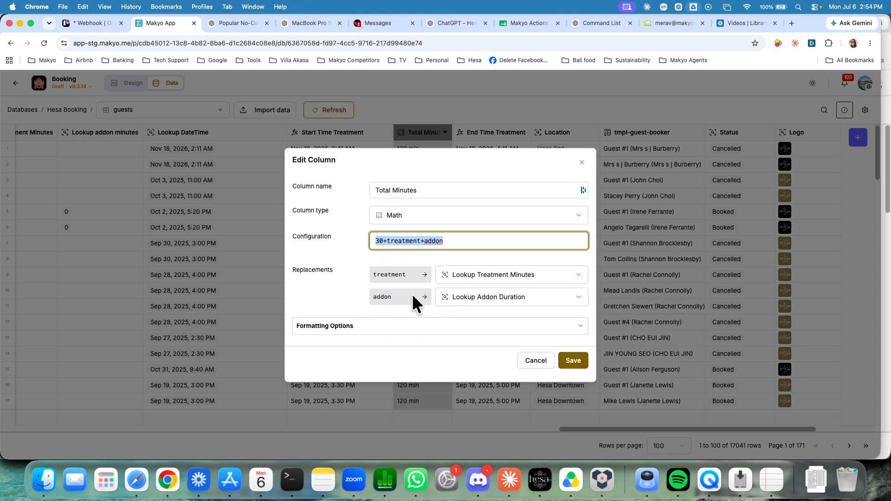
left_click(582, 162)
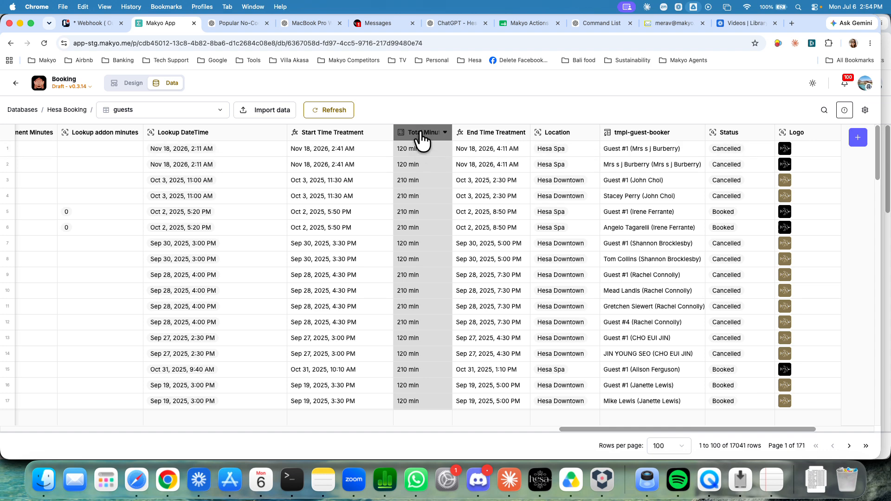
- Widen the Total Minutes and End Time Treatment columns so their full headings fit
left_click_drag(451, 135, 473, 137)
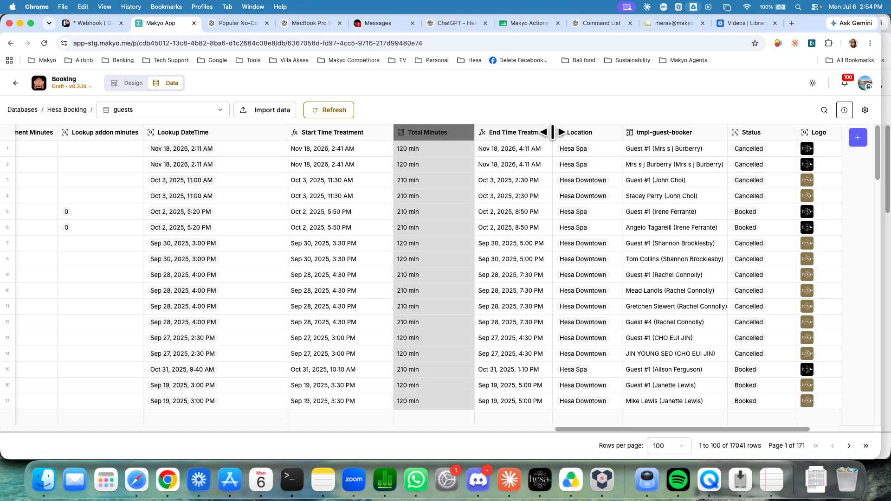
left_click_drag(552, 133, 587, 133)
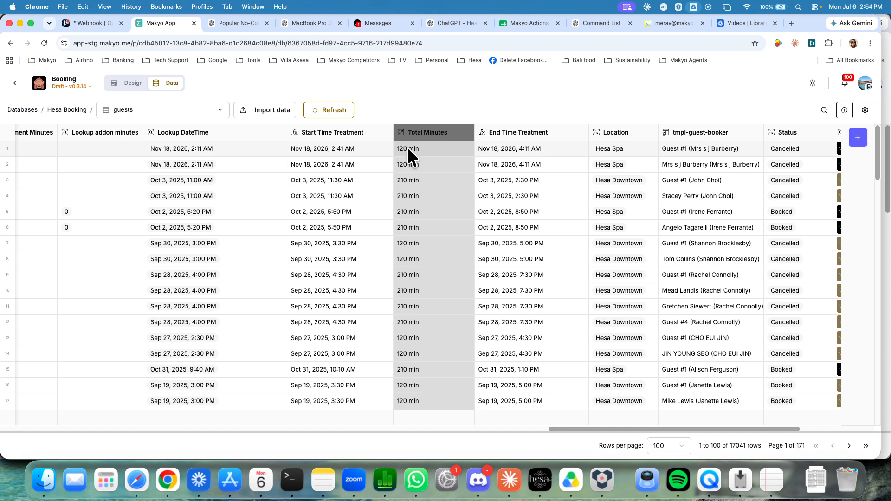
- Examine the End Time Treatment column's TIMESHIFT settings, close them without saving, and check the first row's end time
left_click(581, 133)
left_click(625, 136)
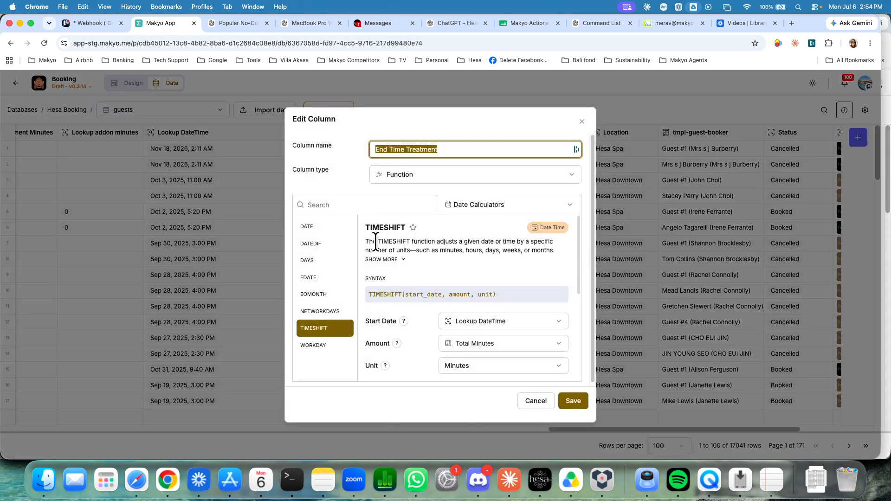
left_click_drag(362, 227, 405, 225)
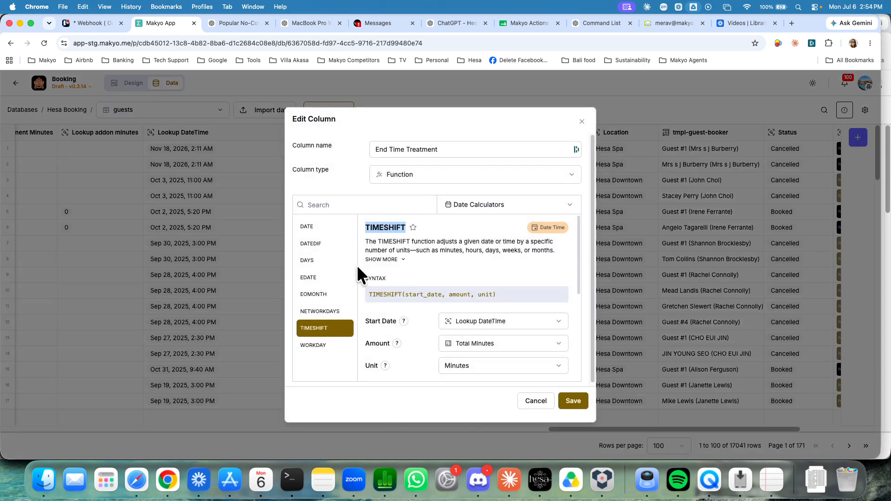
scroll(399, 297, "down", 2)
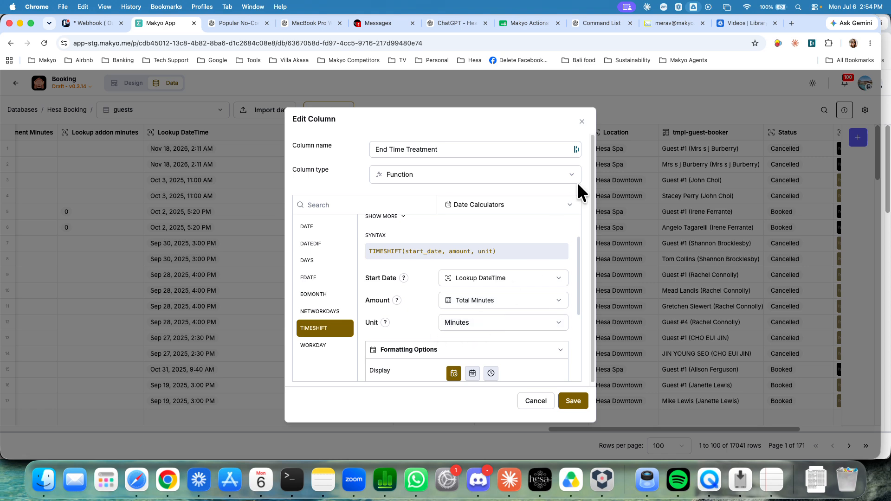
left_click(581, 122)
left_click(515, 150)
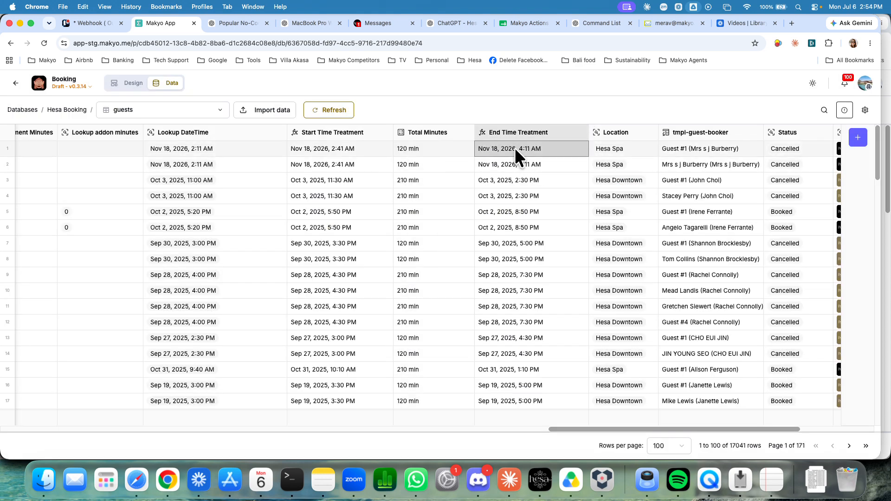
- Return to the app design and review the day's bookings against the calendar's start and end date fields
left_click(127, 83)
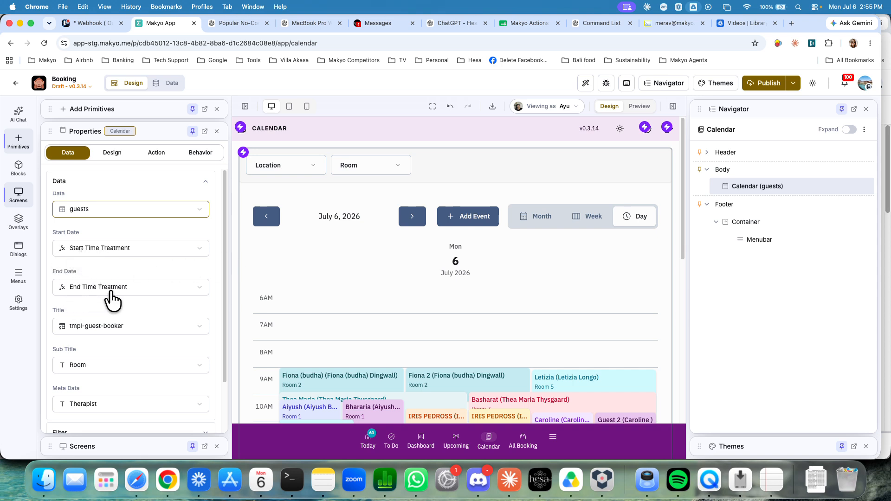
scroll(337, 277, "down", 3)
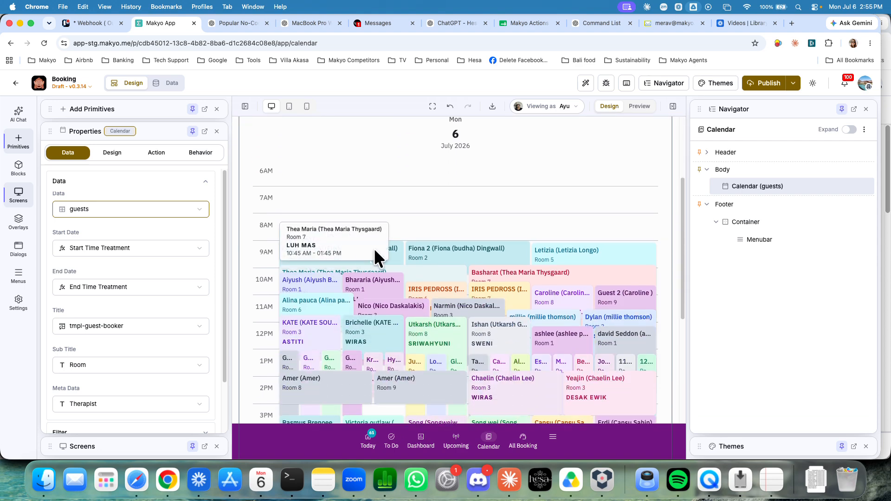
- Check the rooms, therapists and time ranges of the bookings across the whole July 6, 2026 day calendar
scroll(445, 255, "down", 1)
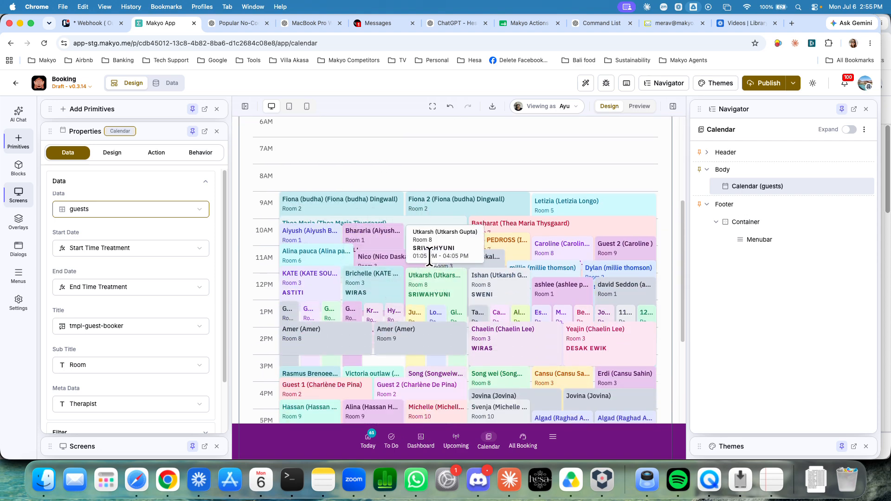
scroll(384, 255, "up", 1)
scroll(375, 262, "down", 4)
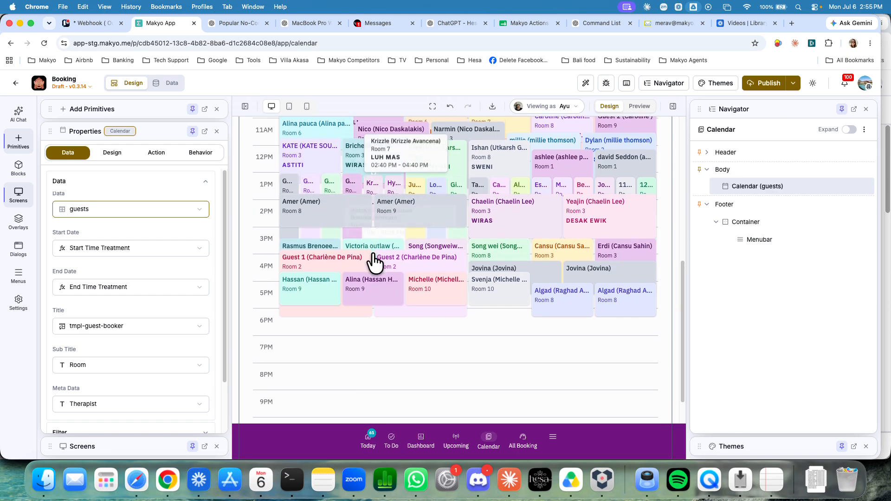
scroll(355, 261, "up", 5)
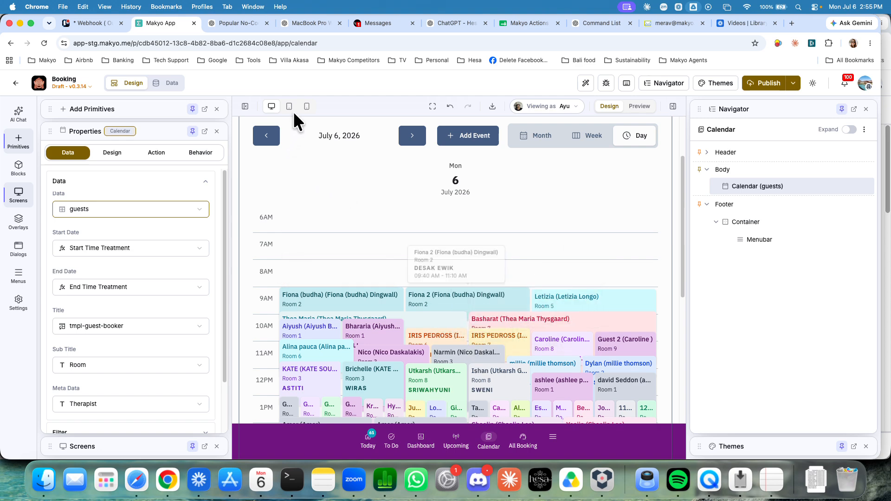
scroll(299, 185, "up", 3)
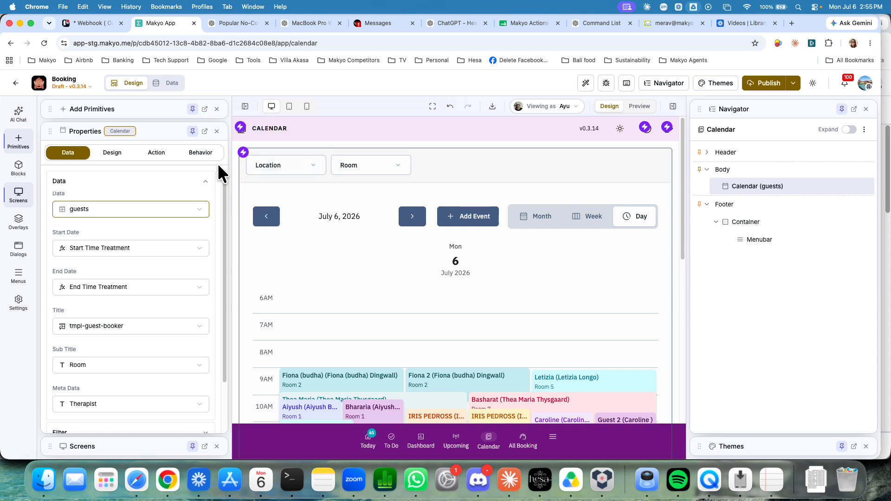
- Examine the Location and Room app filters in the calendar's behavior settings, and filter the day calendar to Room 1
left_click(195, 153)
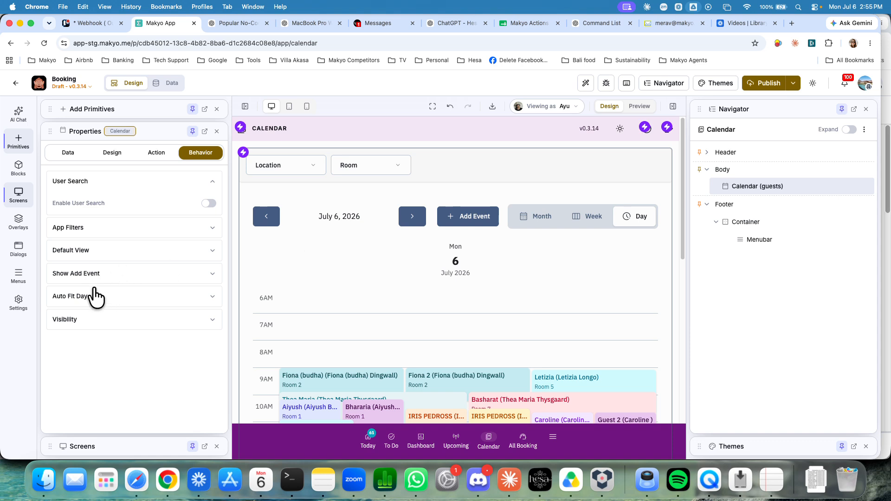
left_click(96, 230)
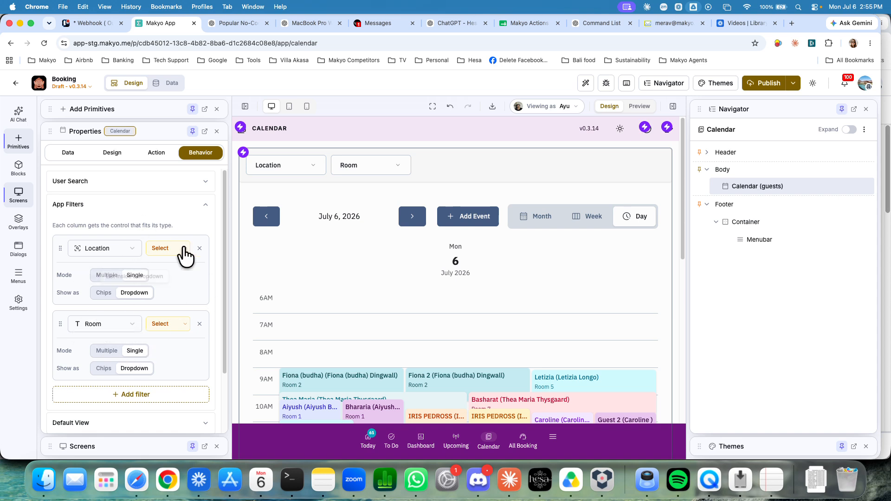
scroll(315, 260, "down", 1)
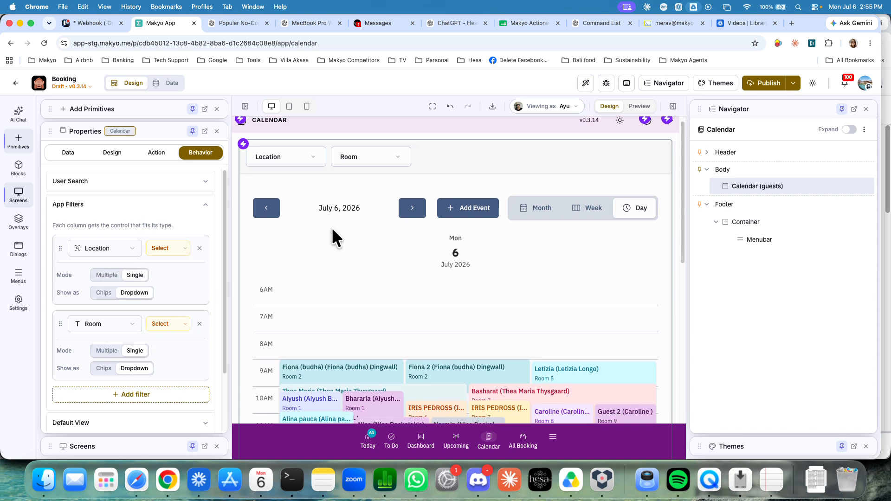
left_click(365, 168)
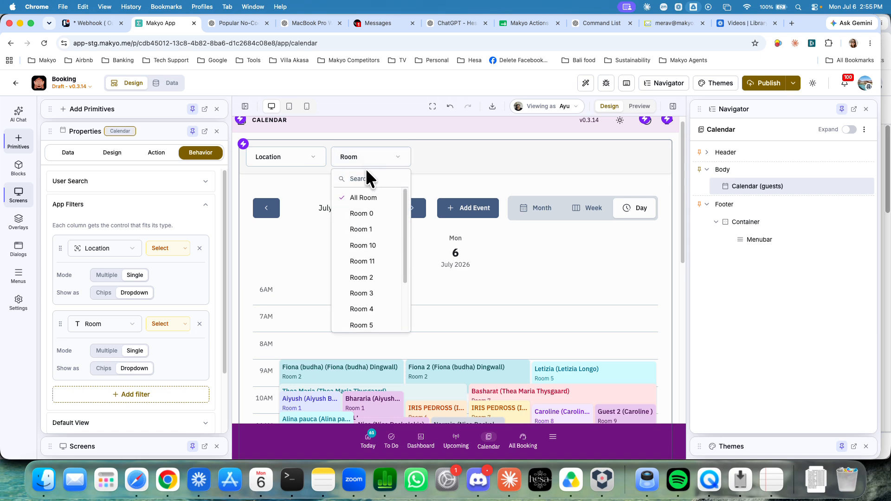
left_click(360, 233)
- Review the Room 1 bookings with their therapists and treatment times in the filtered day calendar
scroll(314, 294, "down", 5)
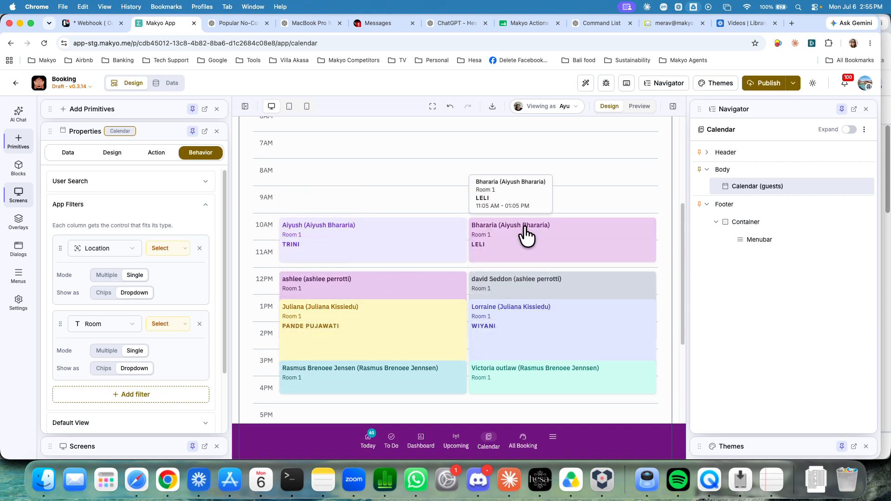
scroll(421, 263, "up", 1)
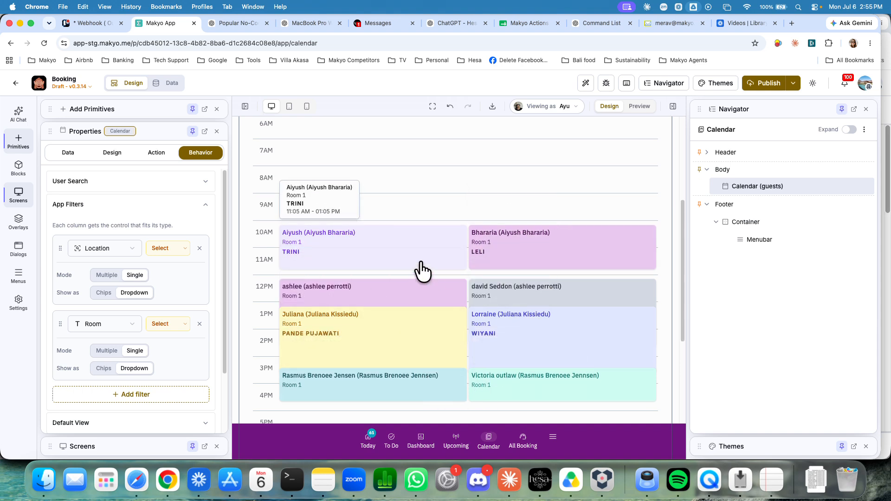
scroll(421, 263, "up", 5)
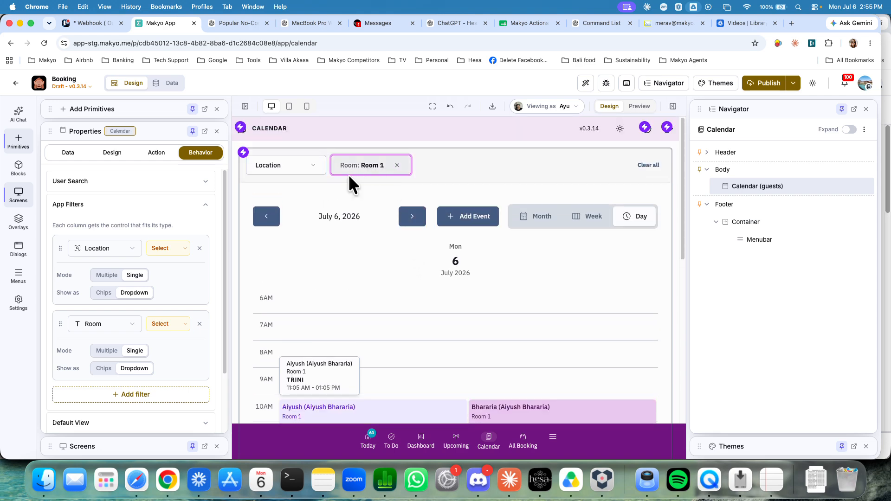
scroll(360, 334, "down", 3)
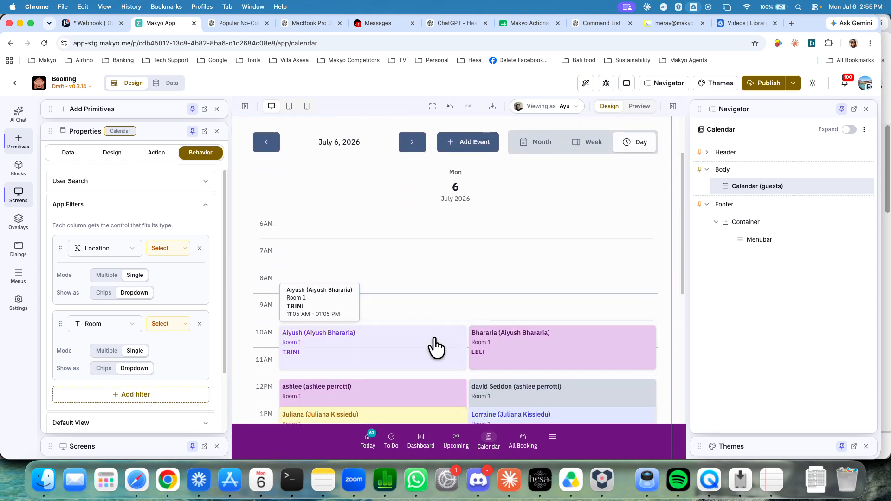
scroll(435, 347, "down", 3)
scroll(312, 418, "down", 5)
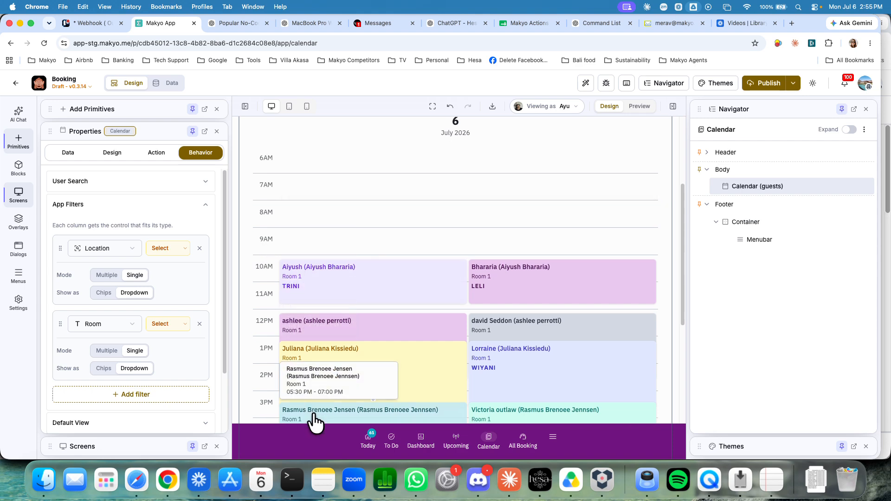
scroll(342, 382, "up", 4)
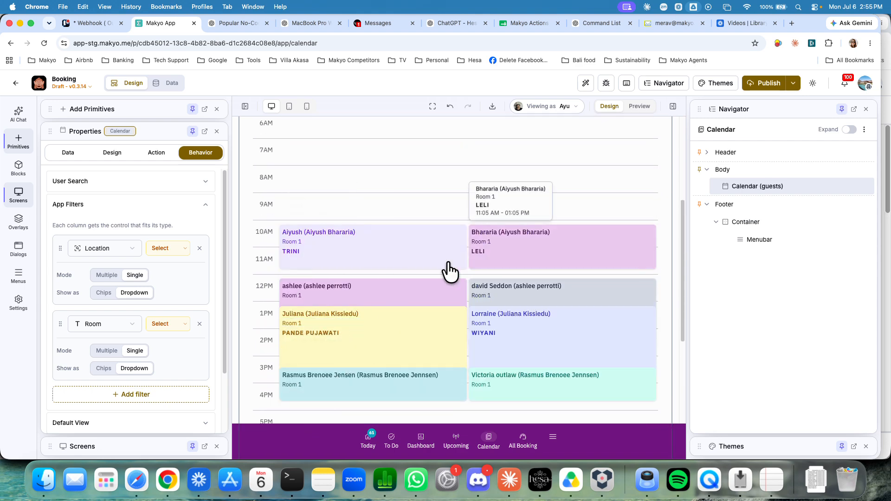
scroll(449, 207, "up", 4)
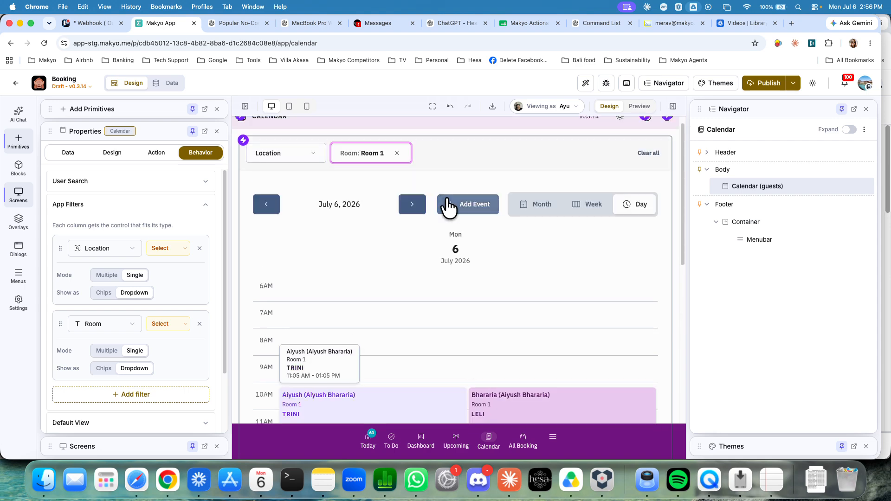
- Collapse the app filter settings and check how the Room 1 bookings follow each other through the day
left_click(133, 208)
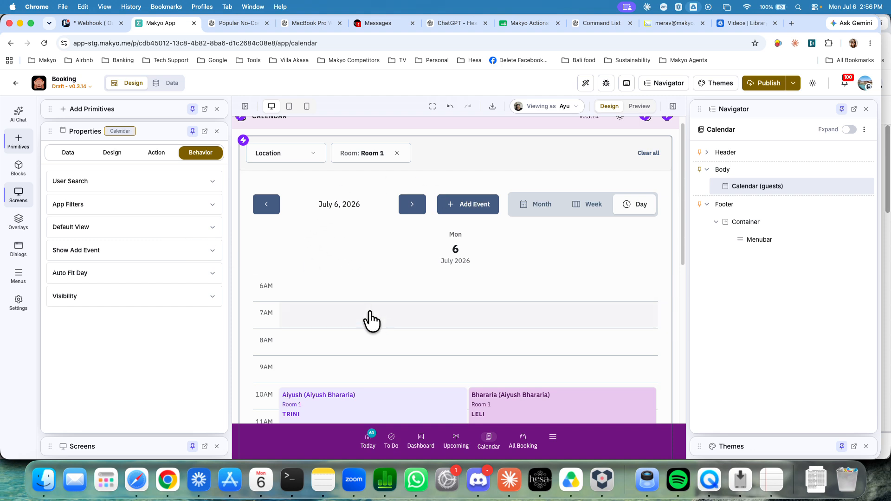
scroll(364, 311, "down", 3)
scroll(363, 308, "down", 2)
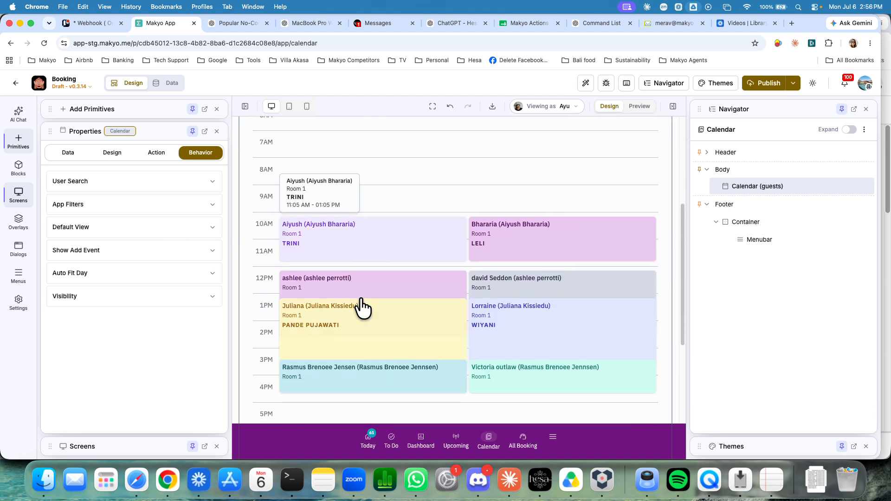
scroll(333, 290, "down", 2)
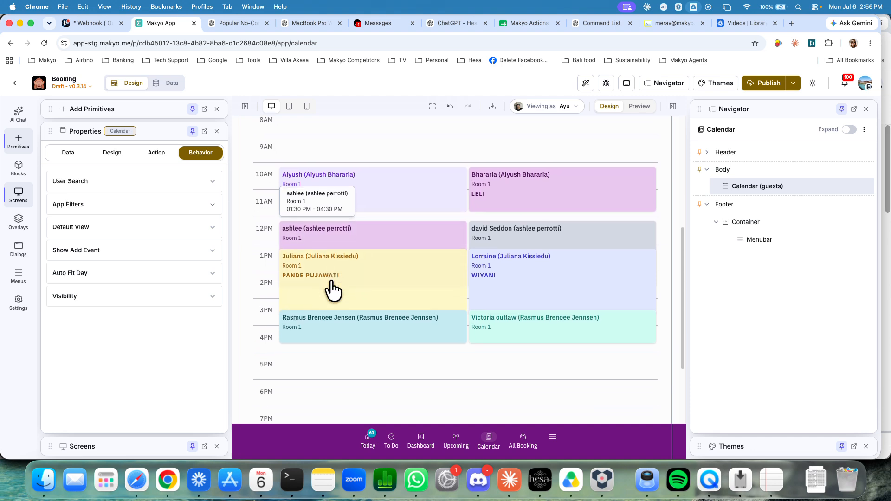
scroll(388, 288, "up", 3)
scroll(385, 283, "up", 5)
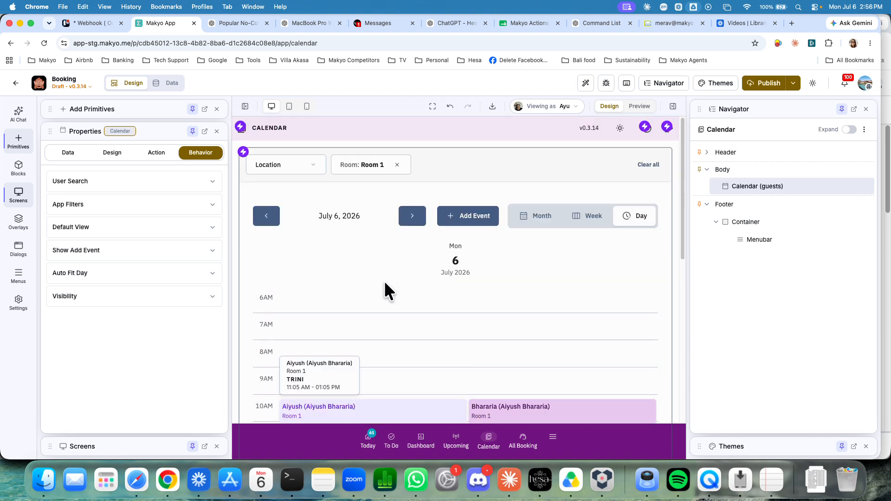